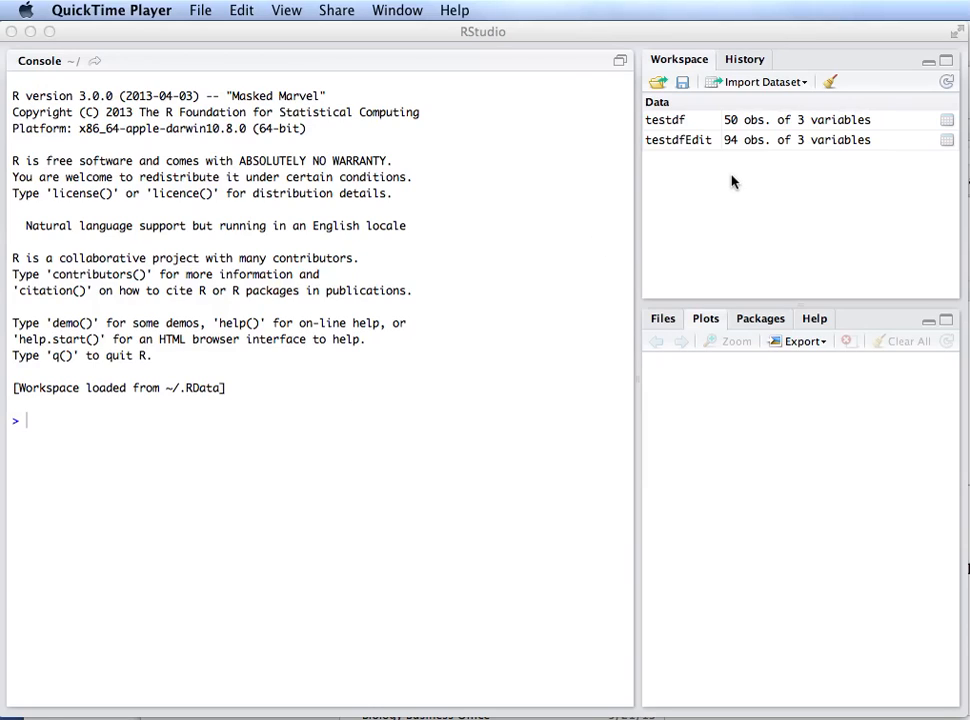
- Review the recorded command history and the data objects stored in the workspace
left_click(745, 61)
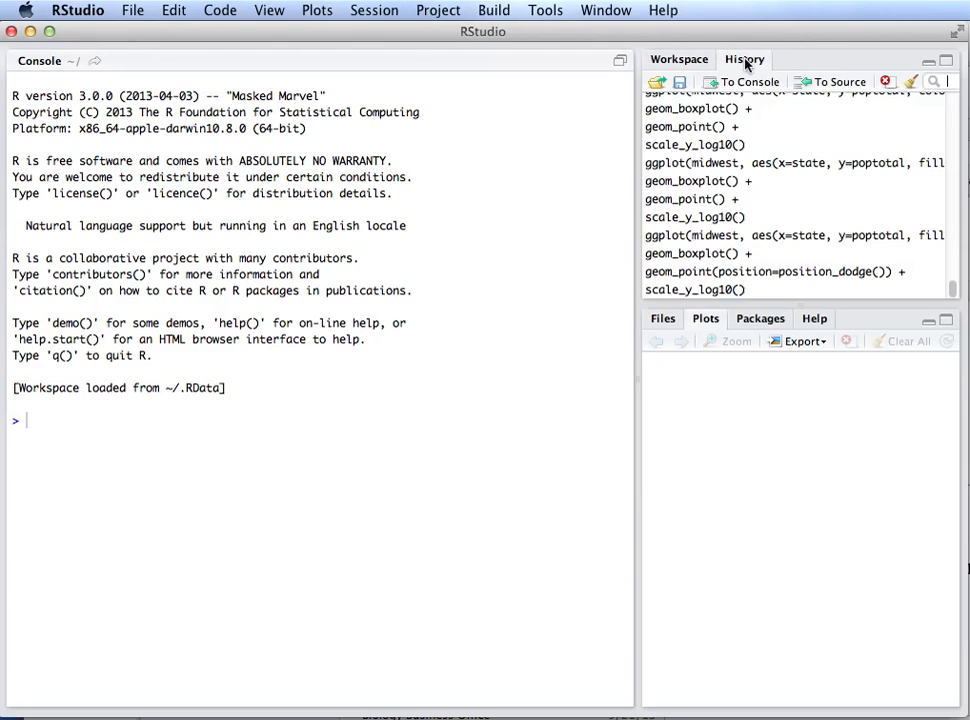
left_click(687, 64)
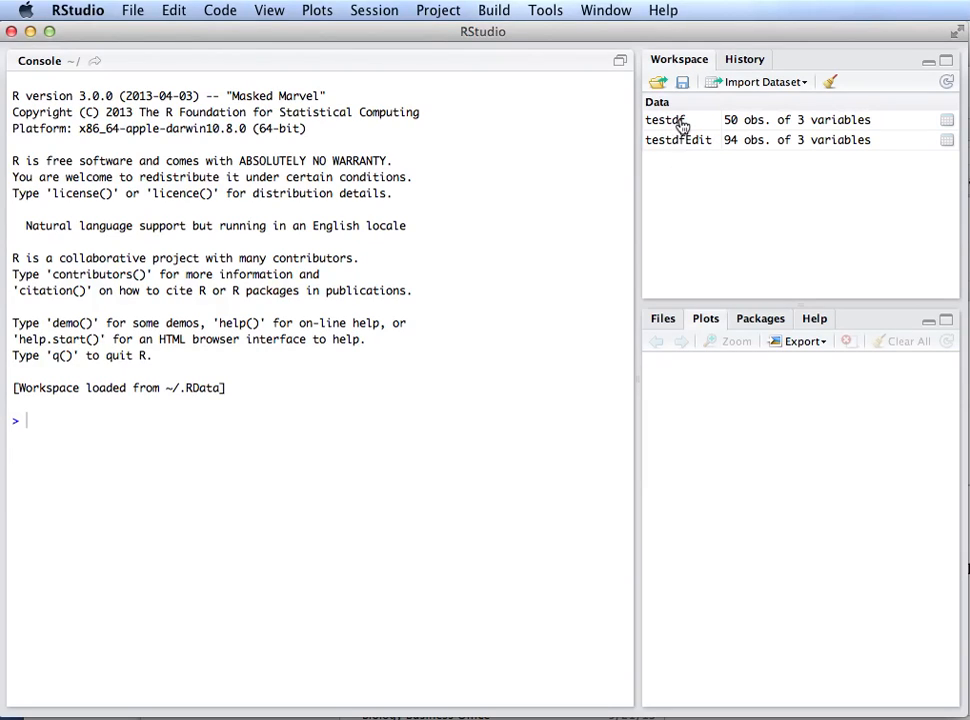
left_click(754, 61)
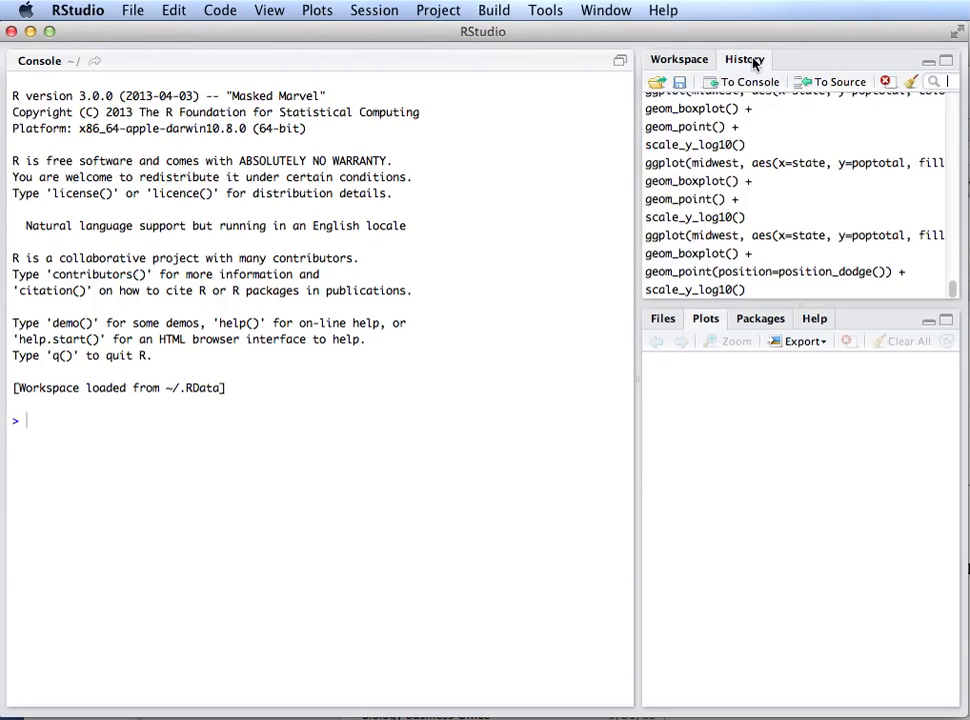
scroll(730, 150, "up", 5)
scroll(727, 152, "down", 5)
left_click(688, 61)
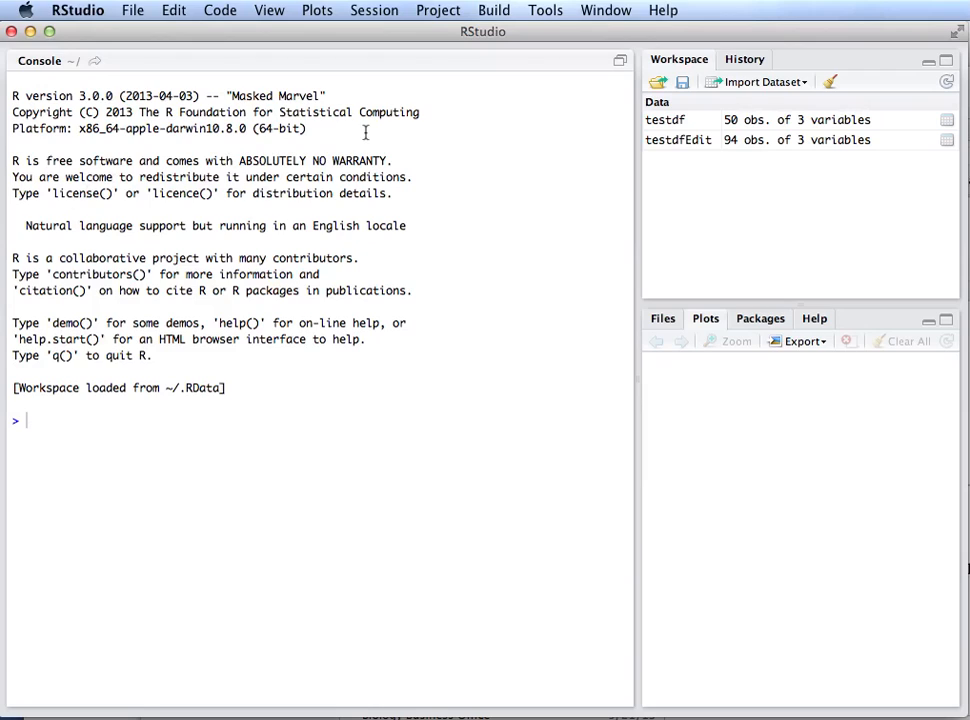
- Create a project from an existing directory, using the Malcolm X folder inside the personal subfolder of Dropbox as the working directory
left_click(448, 16)
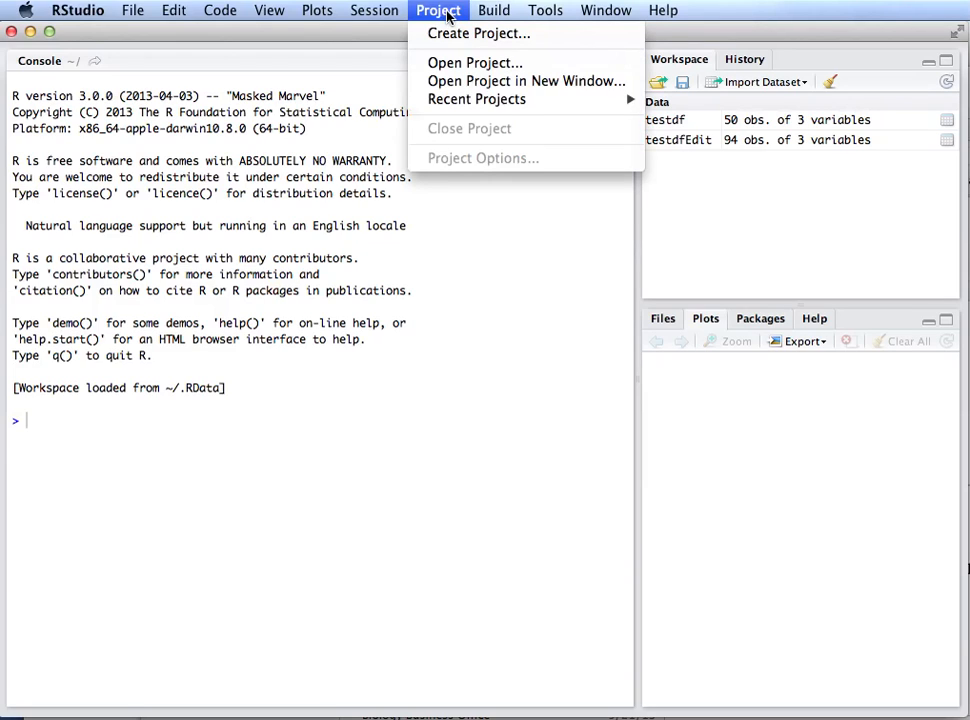
left_click(449, 36)
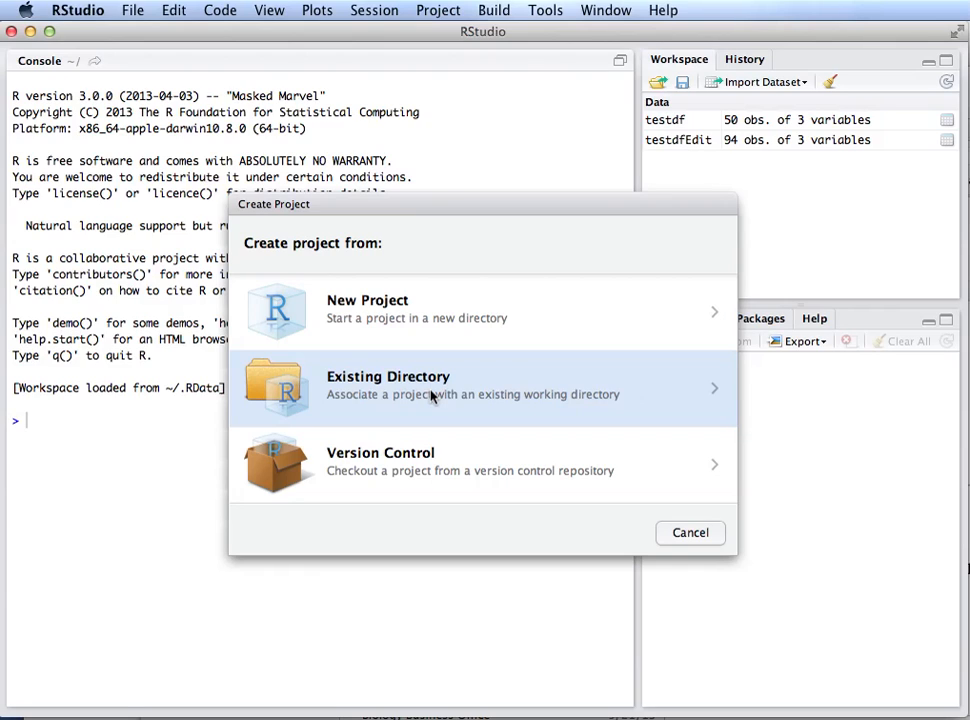
left_click(431, 396)
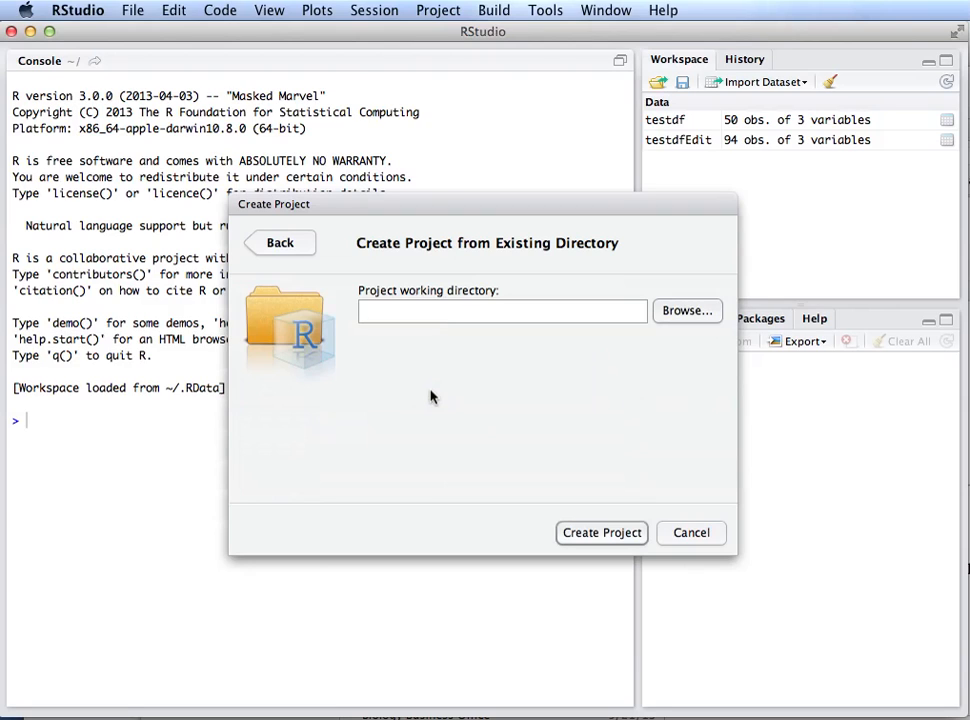
left_click(687, 311)
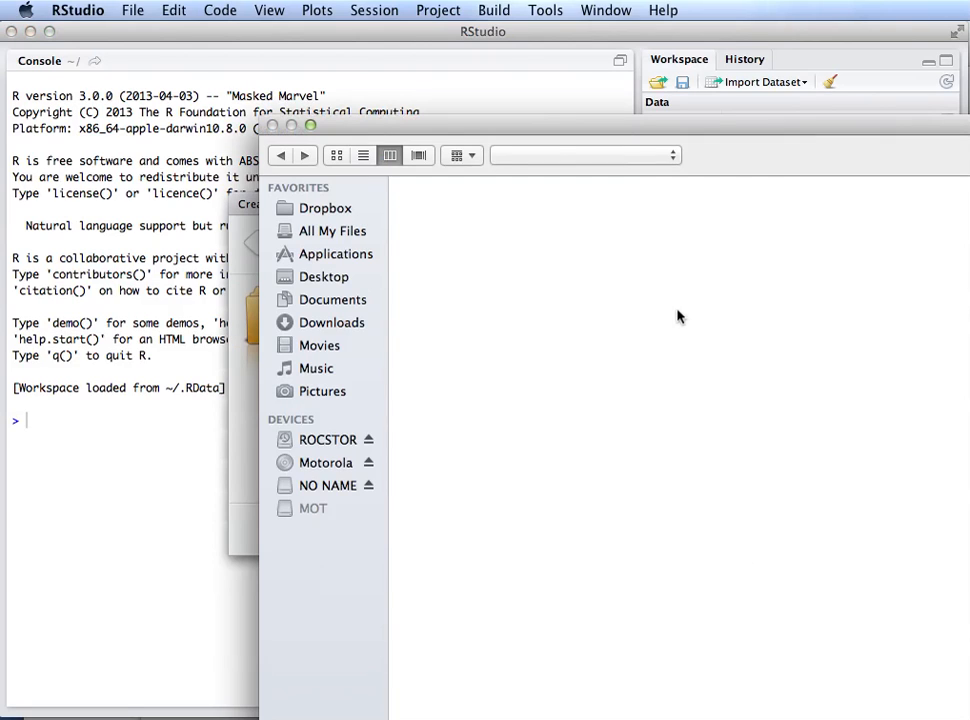
left_click_drag(907, 126, 613, 136)
left_click_drag(360, 134, 464, 117)
left_click(123, 198)
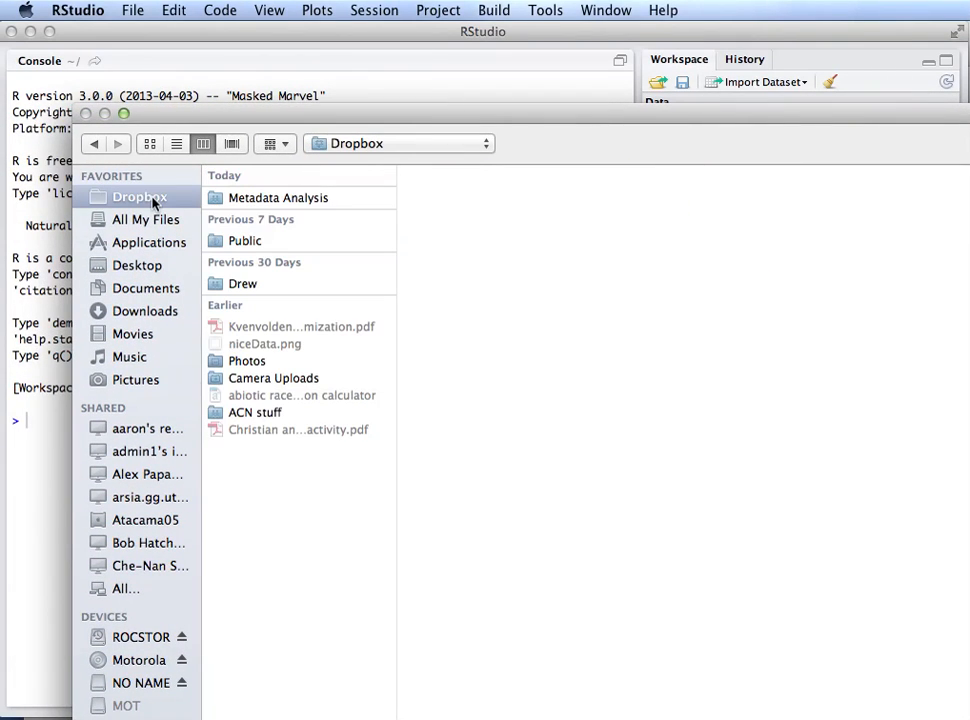
left_click(262, 284)
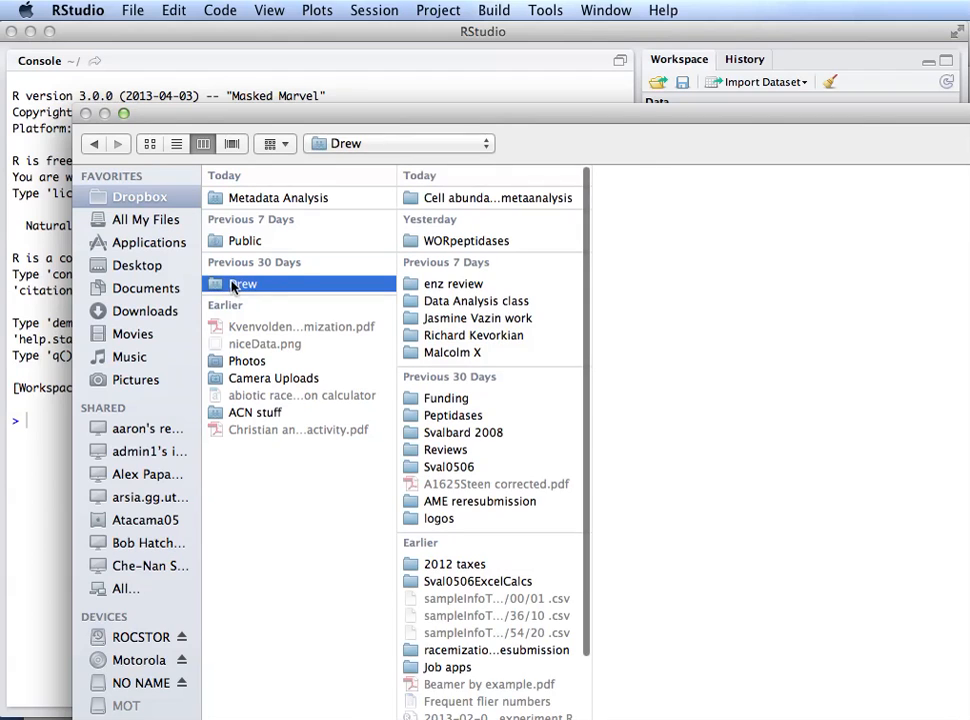
left_click(464, 354)
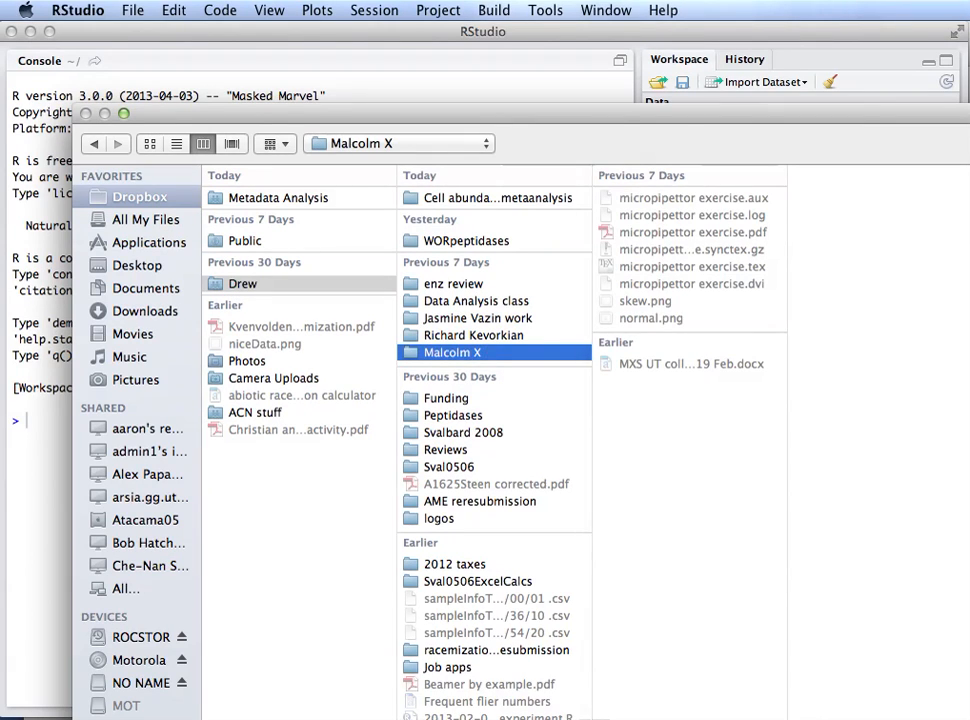
left_click_drag(969, 719, 844, 648)
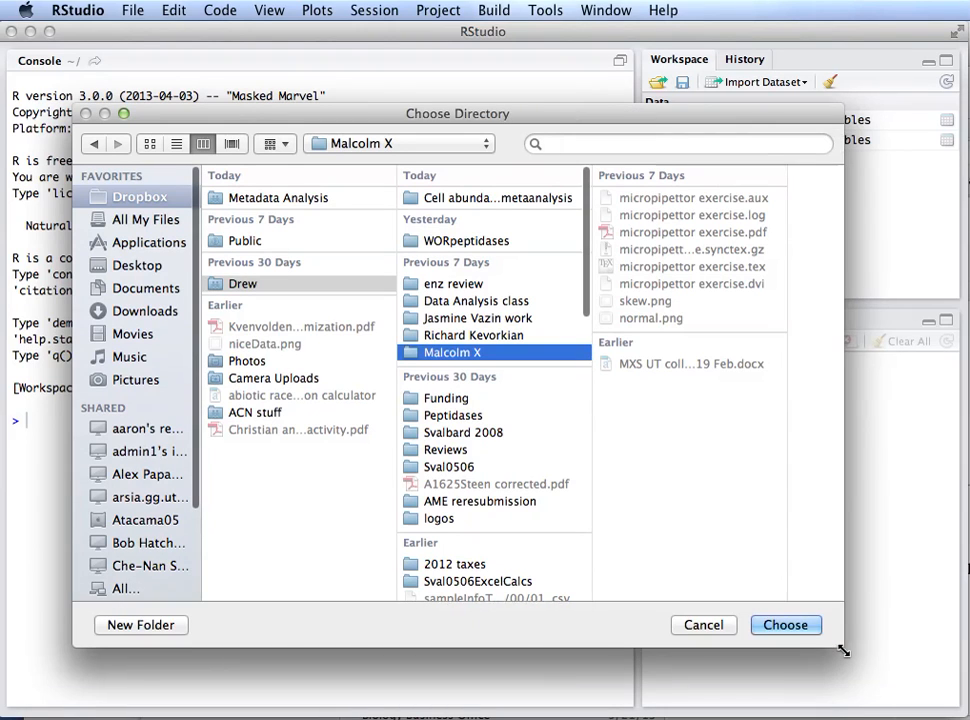
left_click(785, 622)
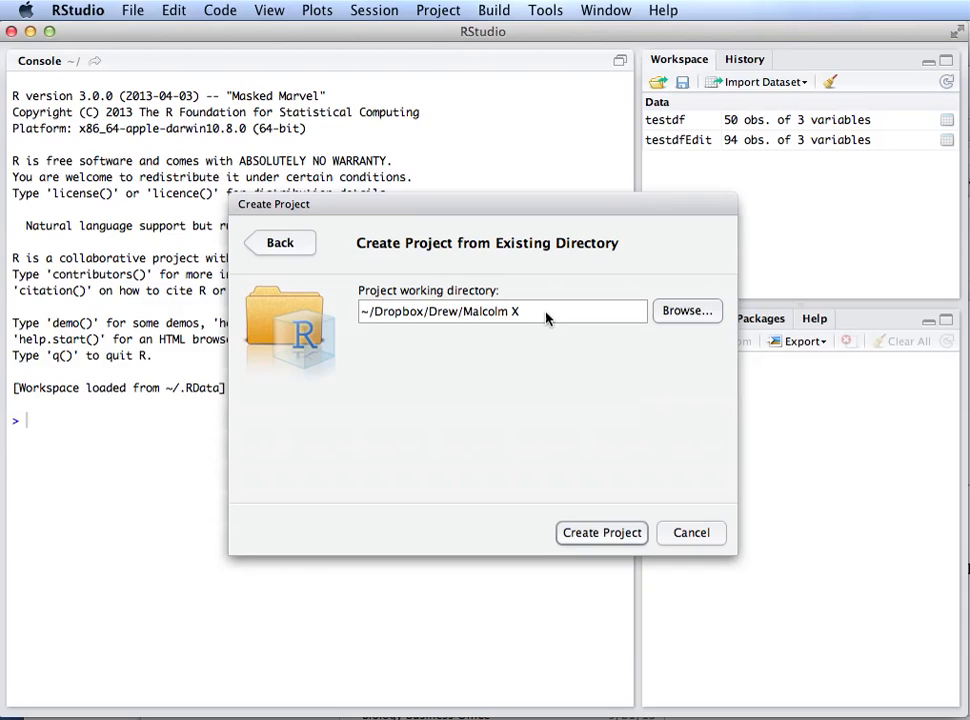
left_click(614, 534)
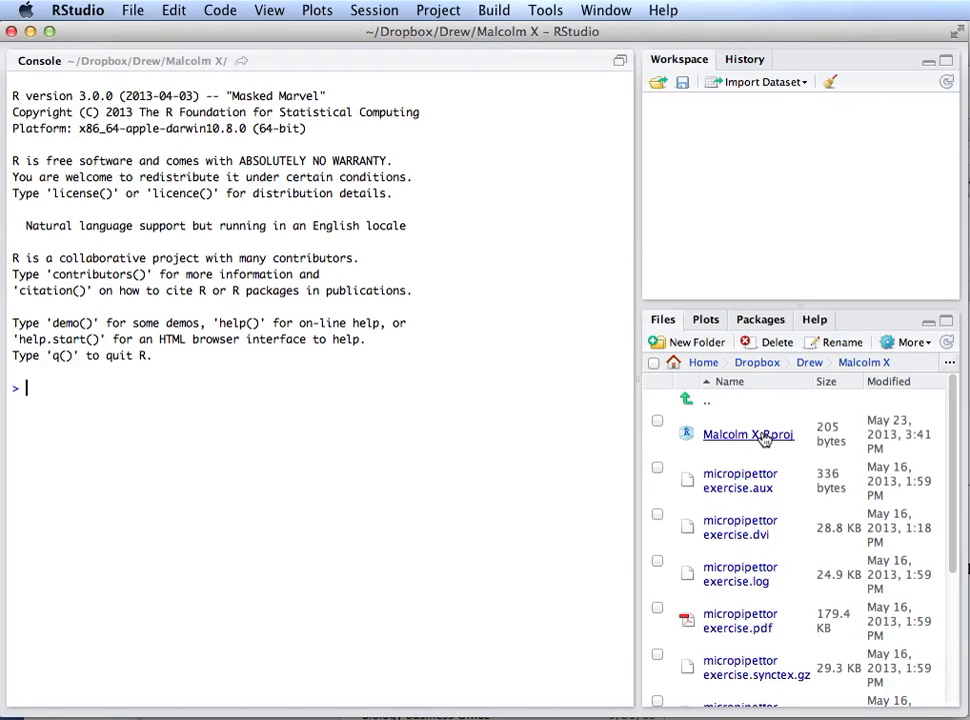
- Evaluate the expressions 1+2 and 3*9 in the console
scroll(770, 500, "down", 4)
scroll(773, 495, "up", 4)
type("1+2")
key("Return")
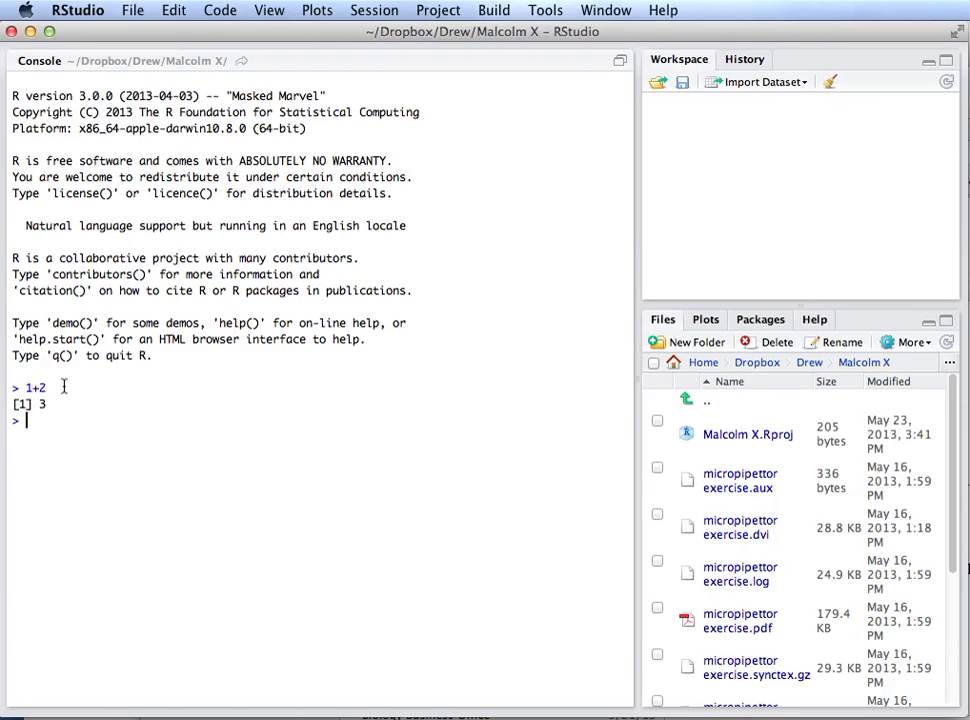
type("3*9")
key("Return")
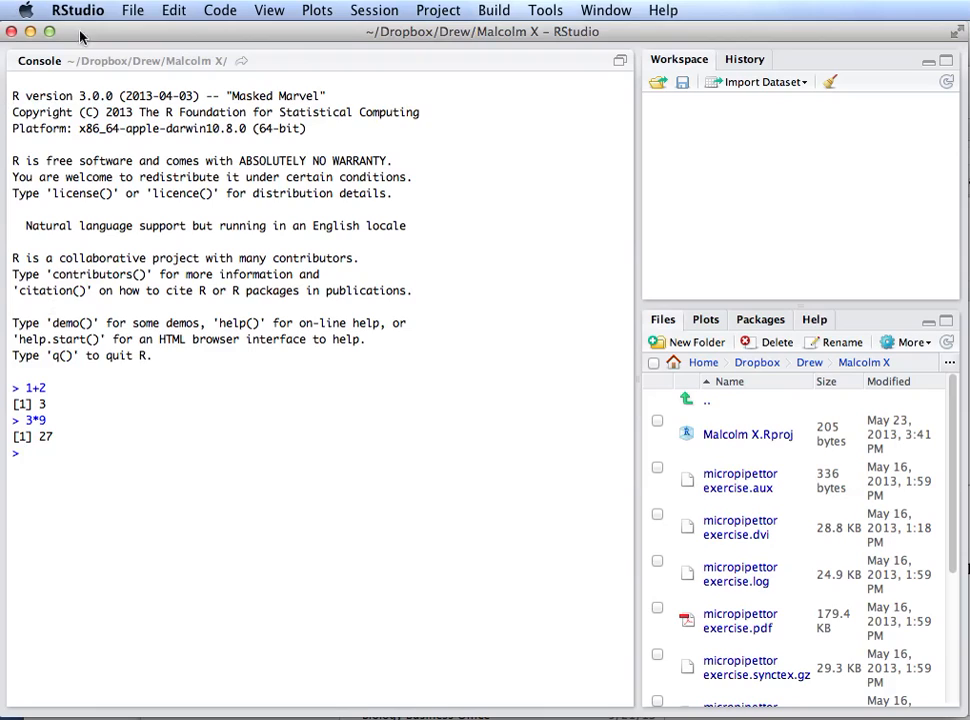
- Create a new R script and save it in the project folder as "Introduction script"
left_click(135, 11)
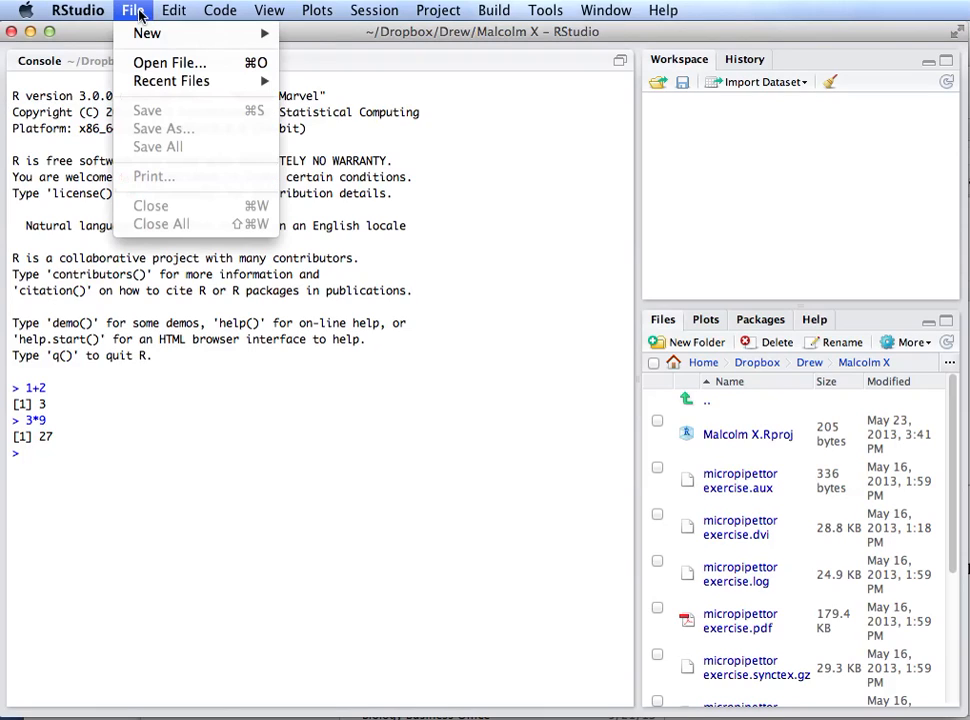
mouse_move(200, 34)
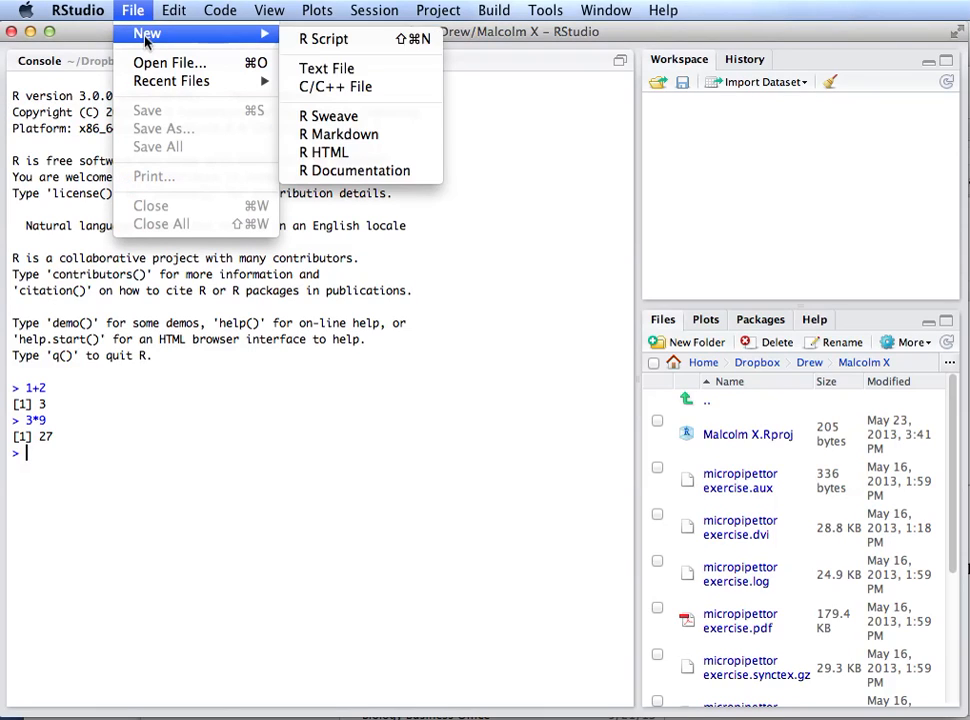
left_click(318, 40)
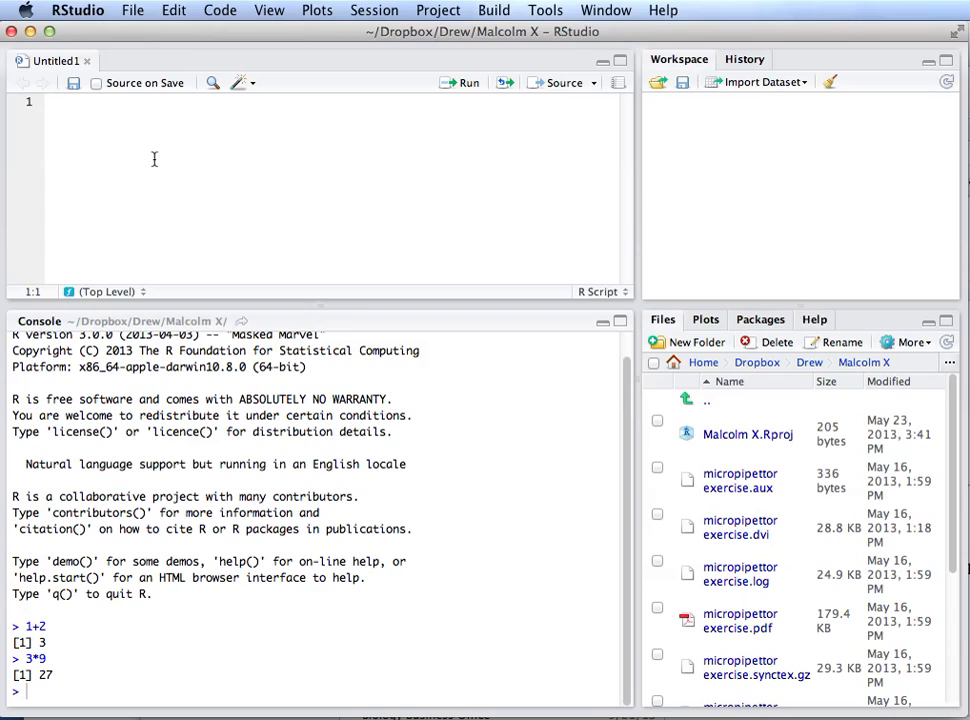
left_click(134, 11)
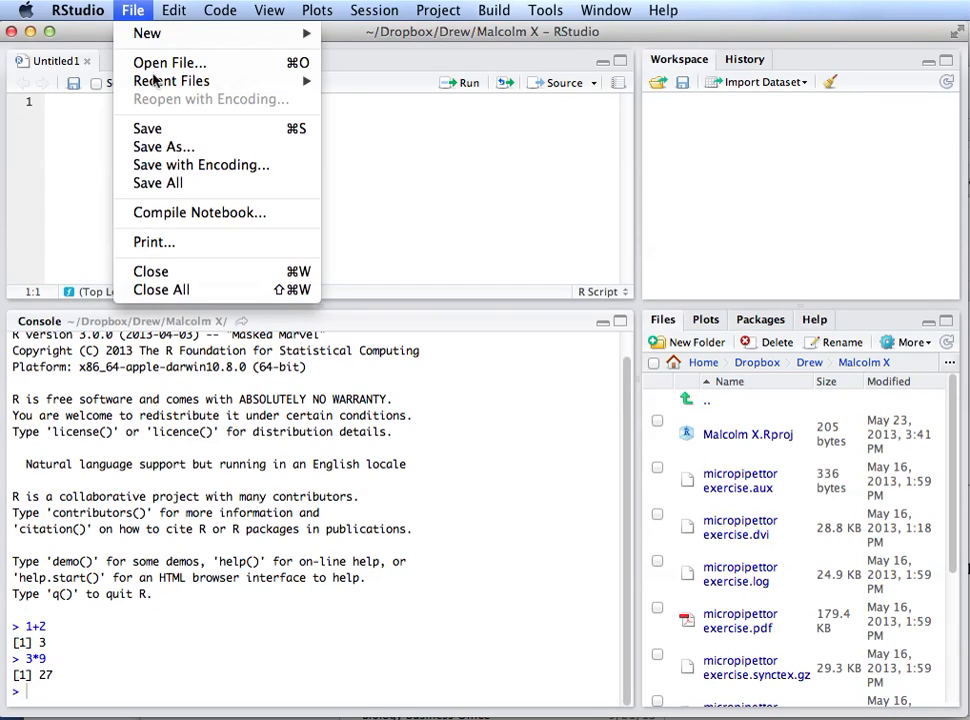
left_click(162, 150)
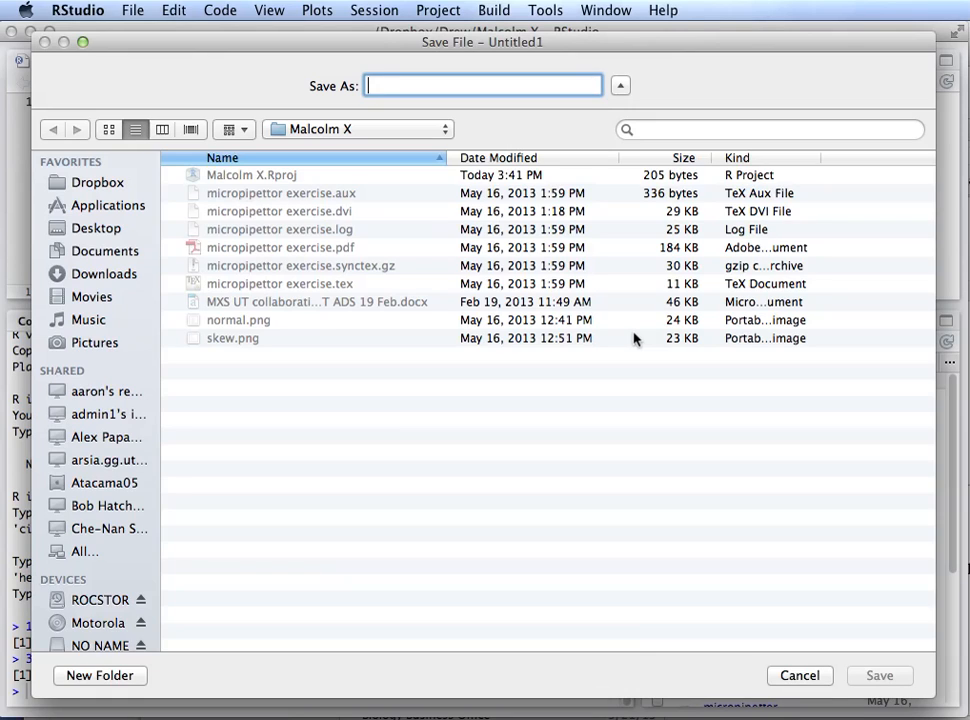
type("Introduction script")
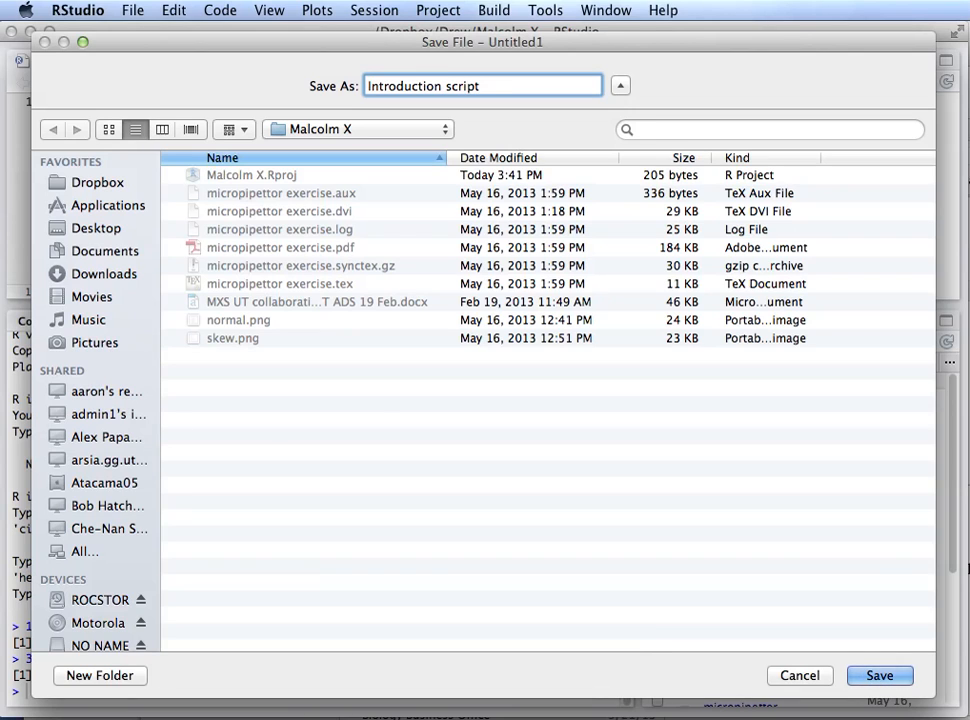
key("Return")
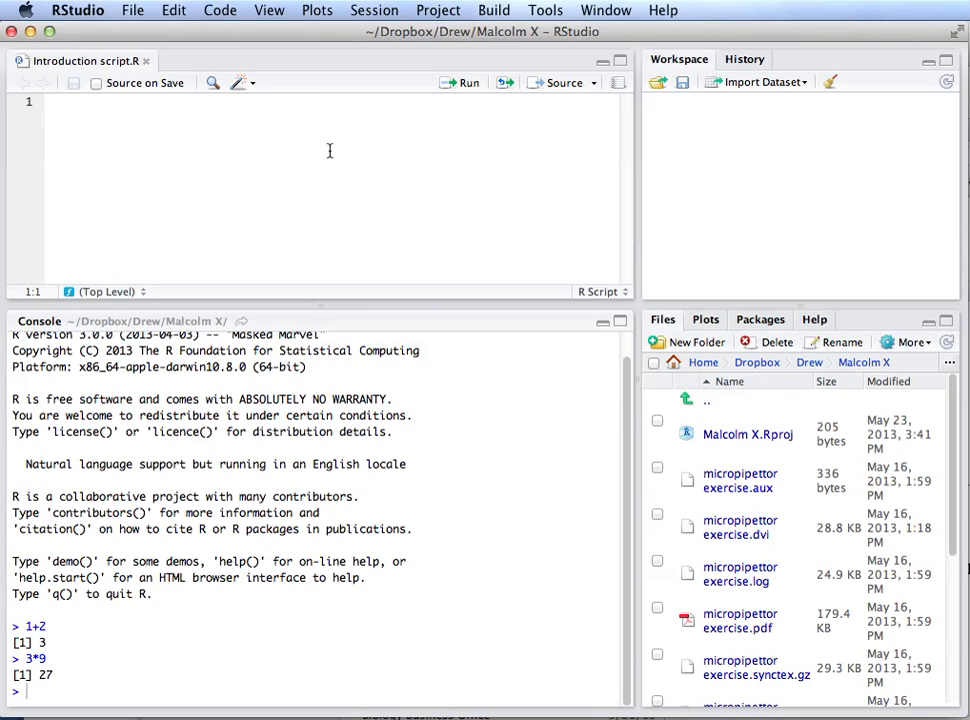
- Write 3+4 on the first line of the script and run that line in the console
type("3")
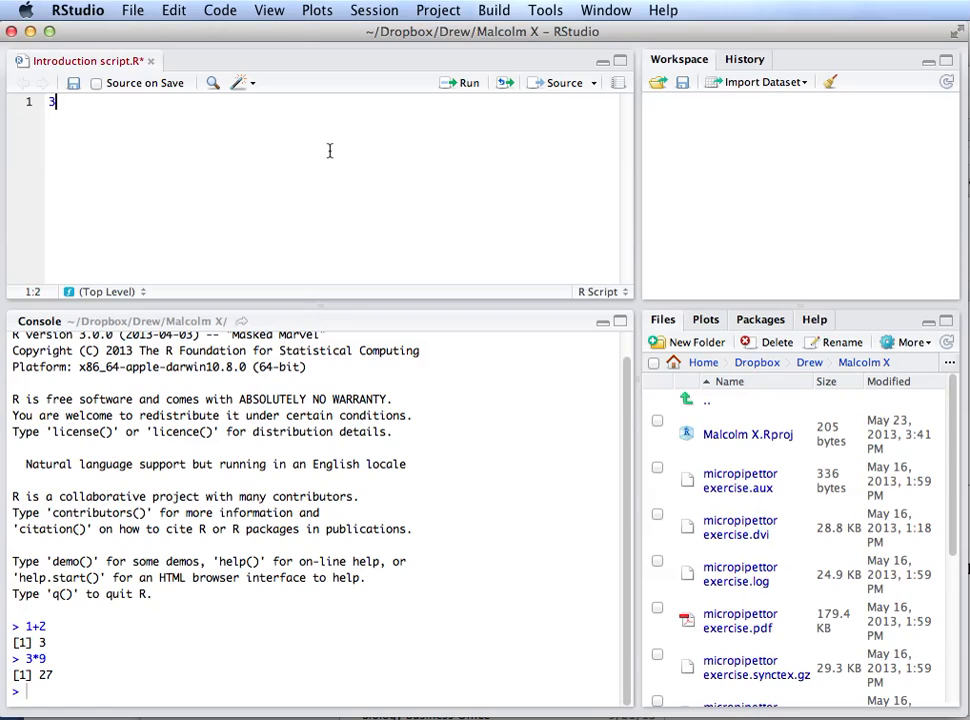
type("+4")
key("Return")
key("Up")
left_click(461, 94)
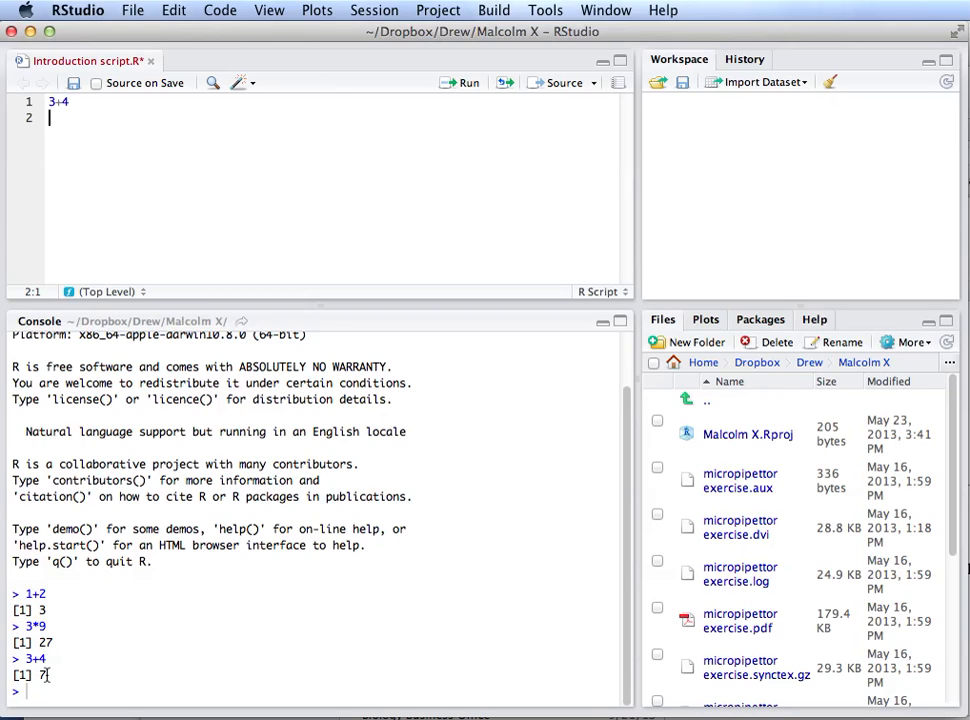
- Run the script's 3+4 line once more on its own and source the whole script
left_click(55, 102)
key("super+Return")
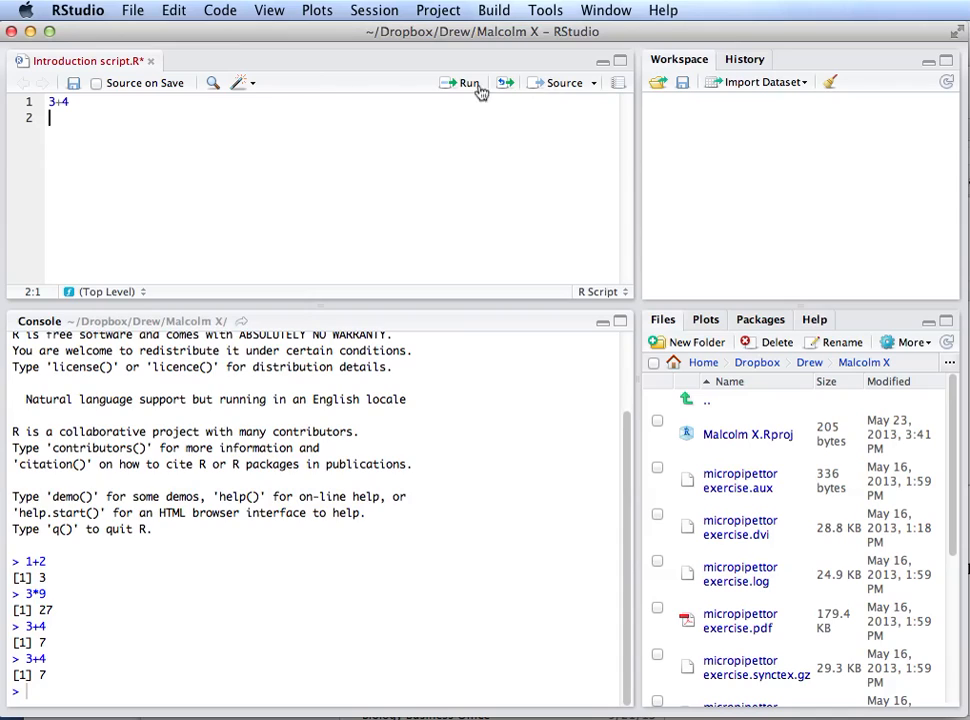
left_click(560, 84)
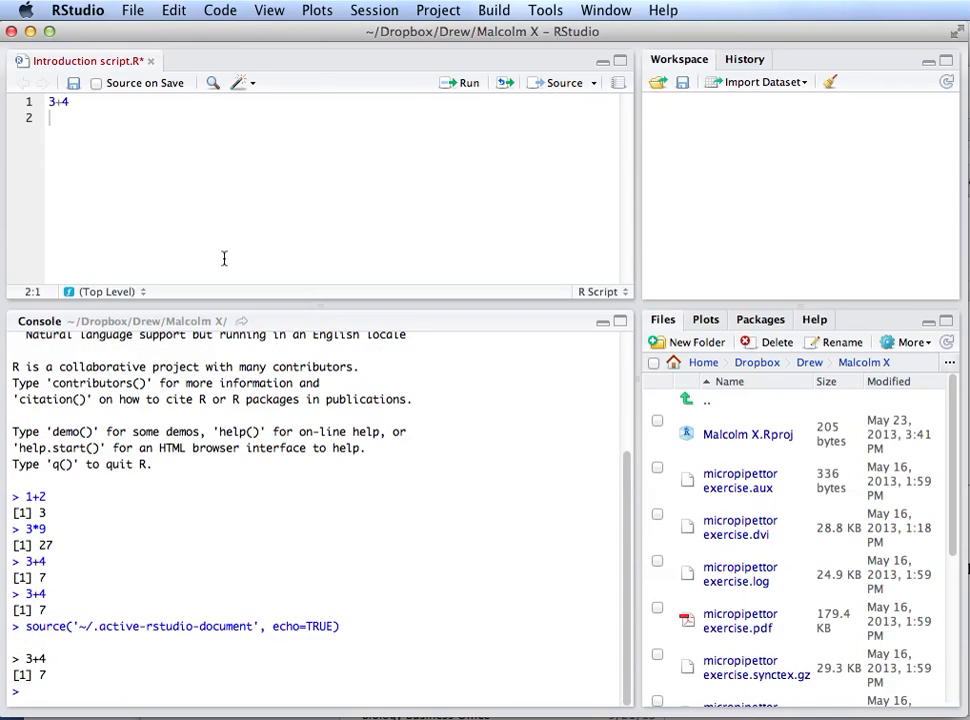